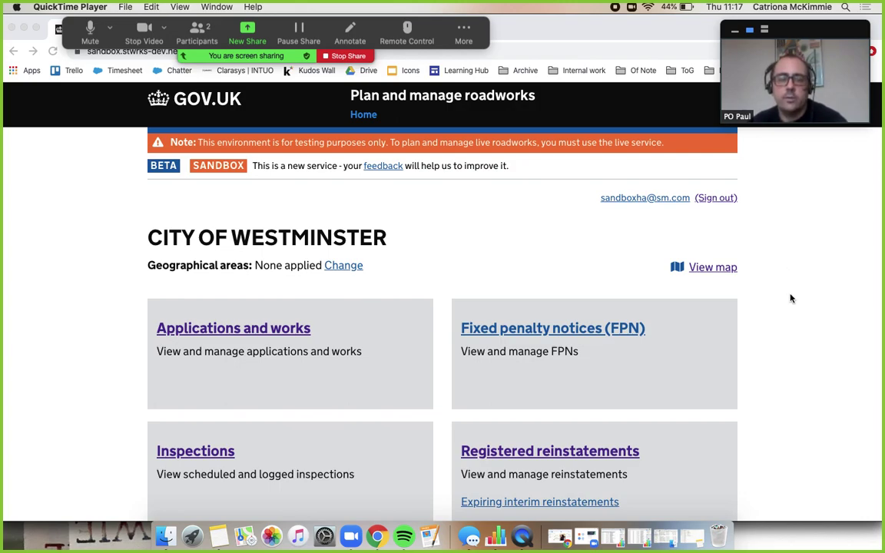
Filter the Applications and works list to Awaiting assessment so only Submitted permits show
click(254, 334)
click(254, 333)
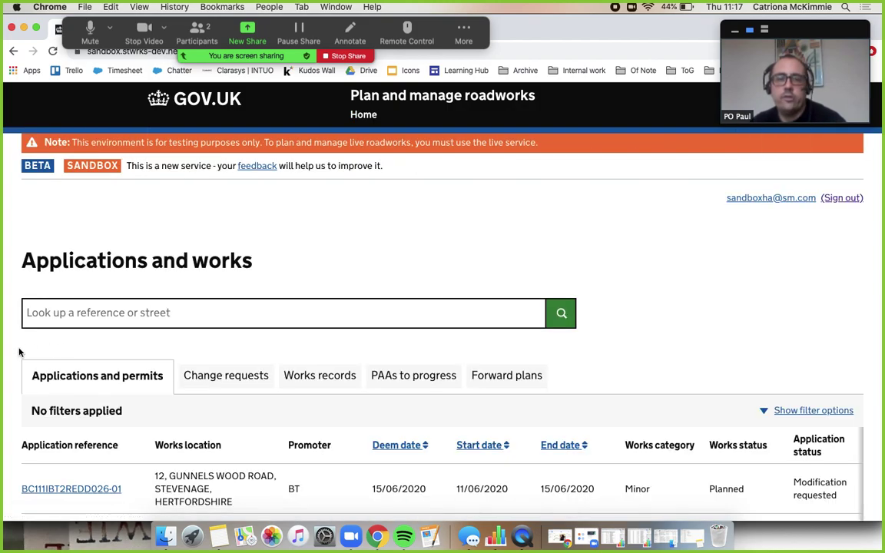
scroll(19, 351, down, 2)
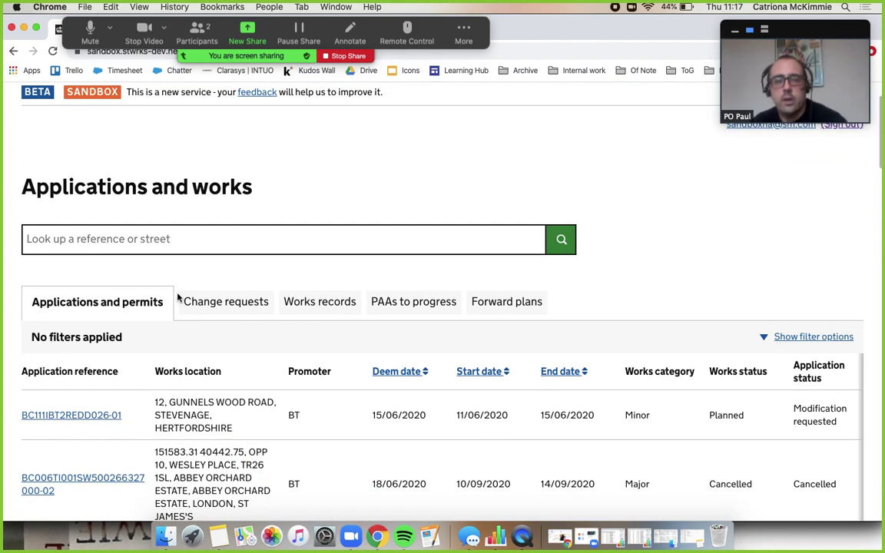
click(814, 337)
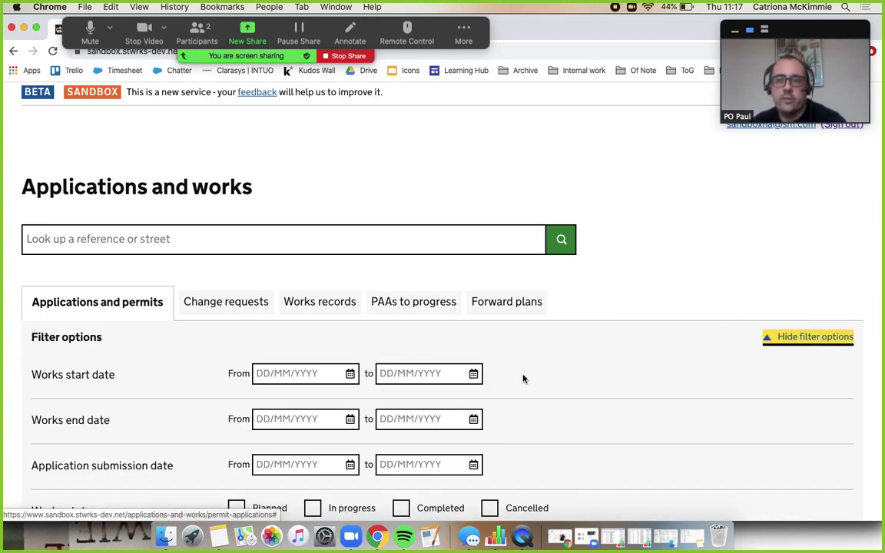
scroll(524, 378, down, 5)
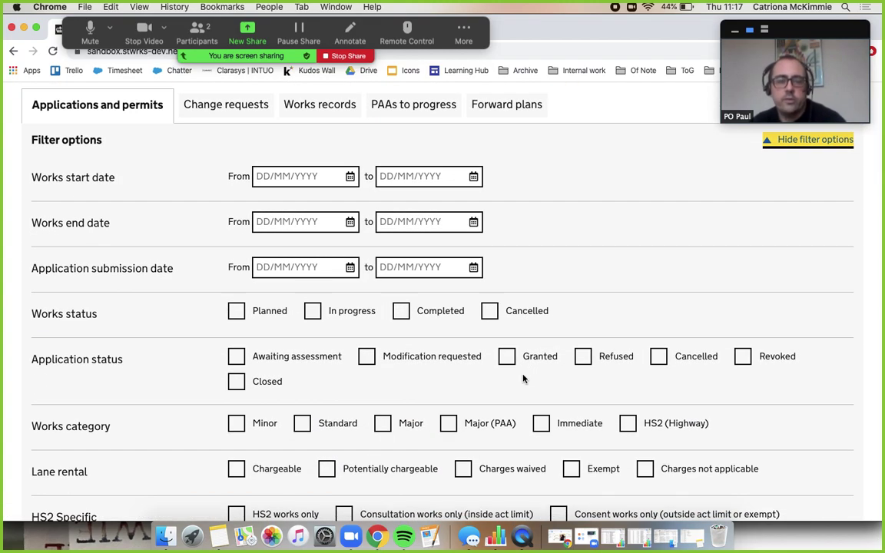
click(288, 359)
scroll(123, 395, down, 4)
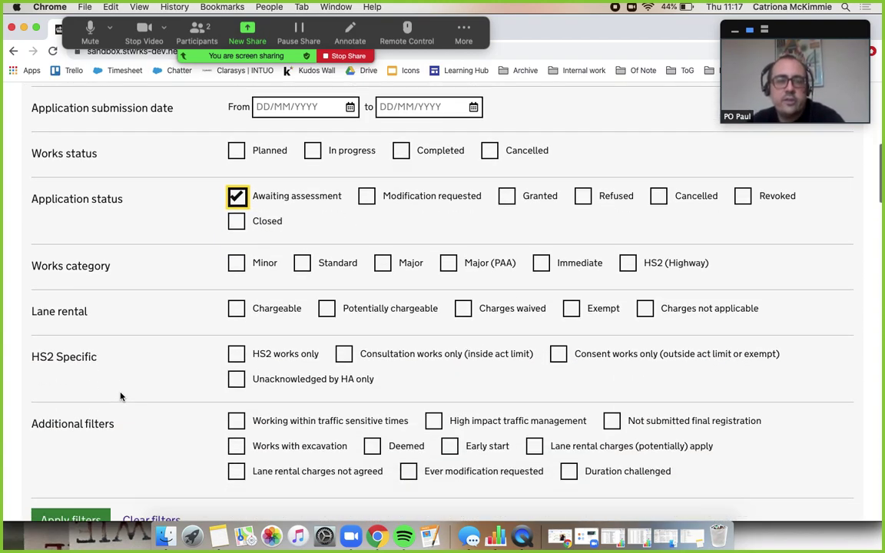
click(75, 468)
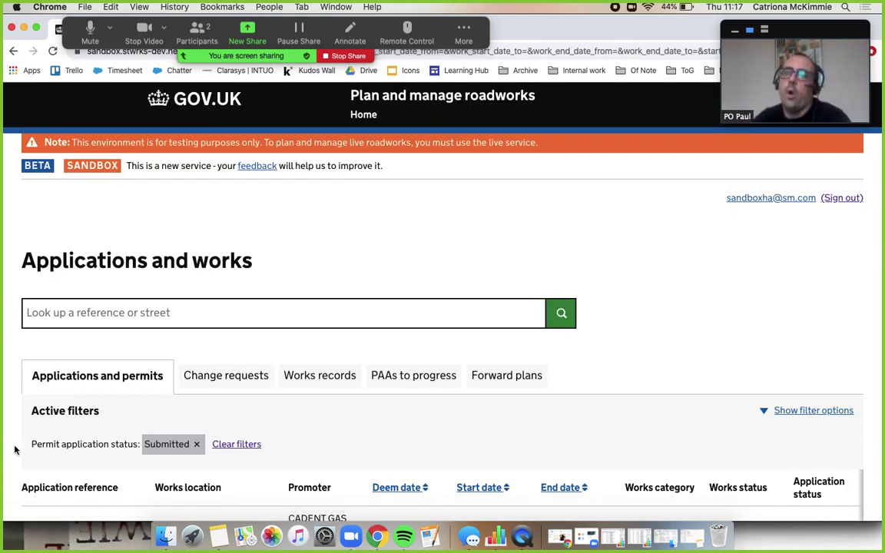
scroll(15, 450, down, 10)
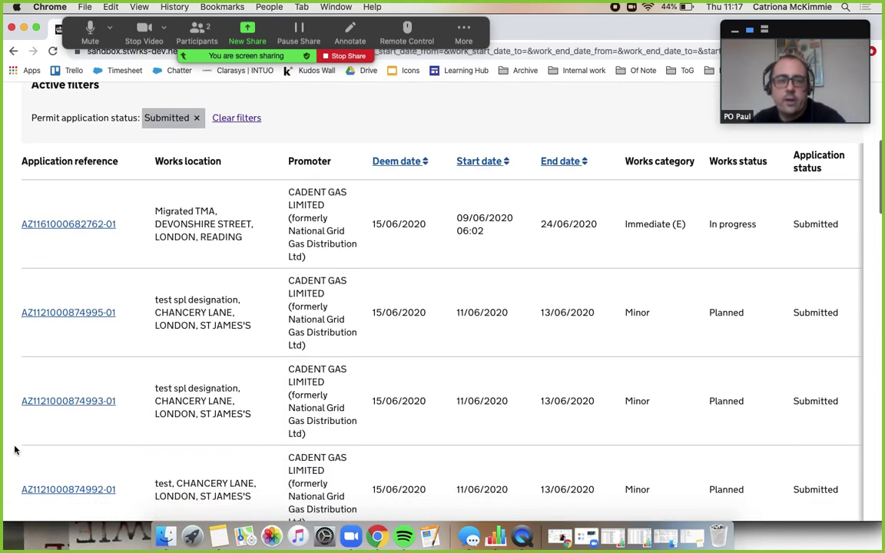
scroll(15, 450, down, 2)
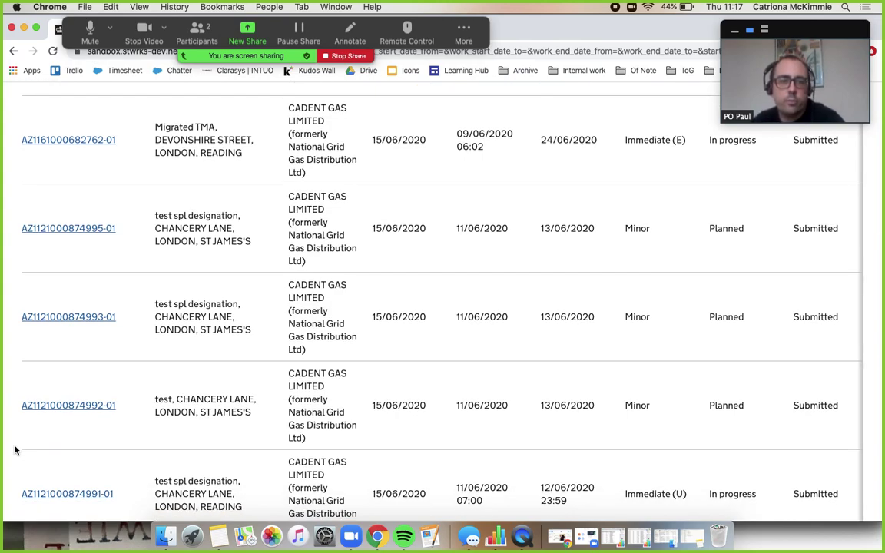
click(81, 229)
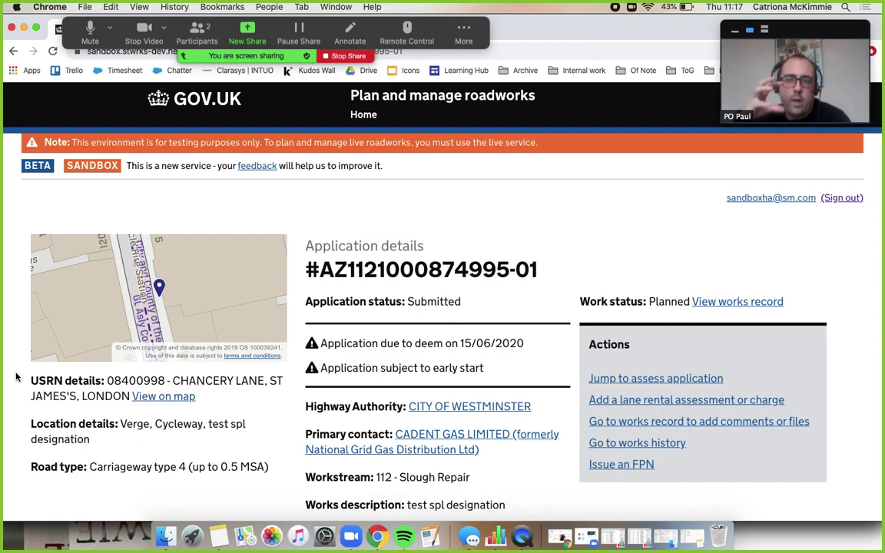
scroll(16, 377, down, 3)
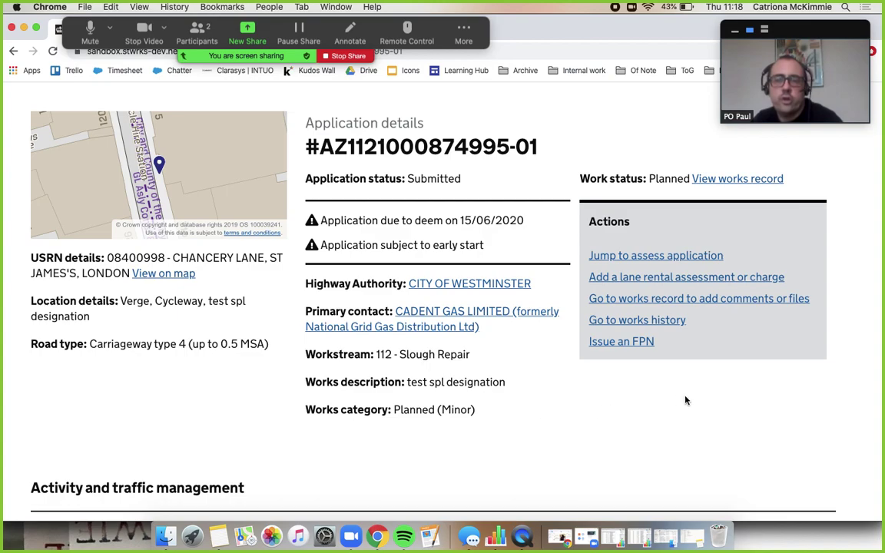
click(667, 259)
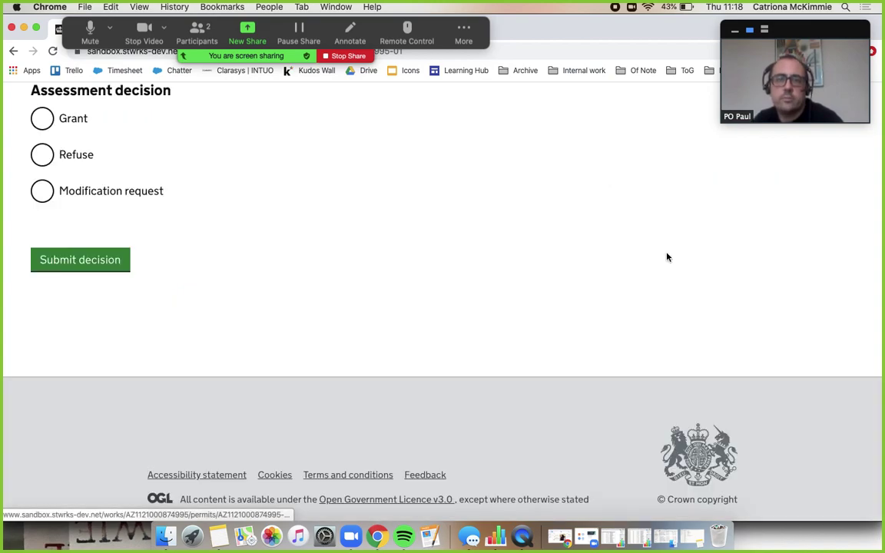
scroll(348, 317, up, 1)
scroll(348, 317, up, 1)
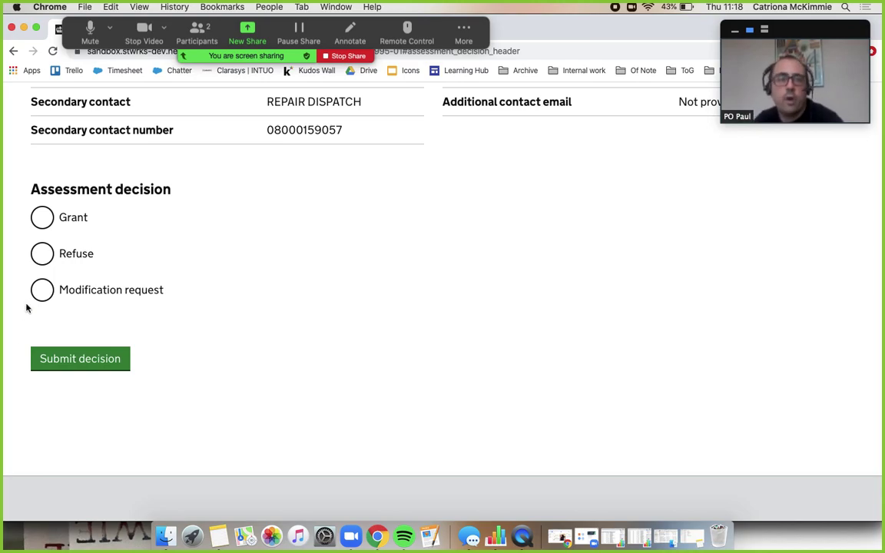
click(42, 218)
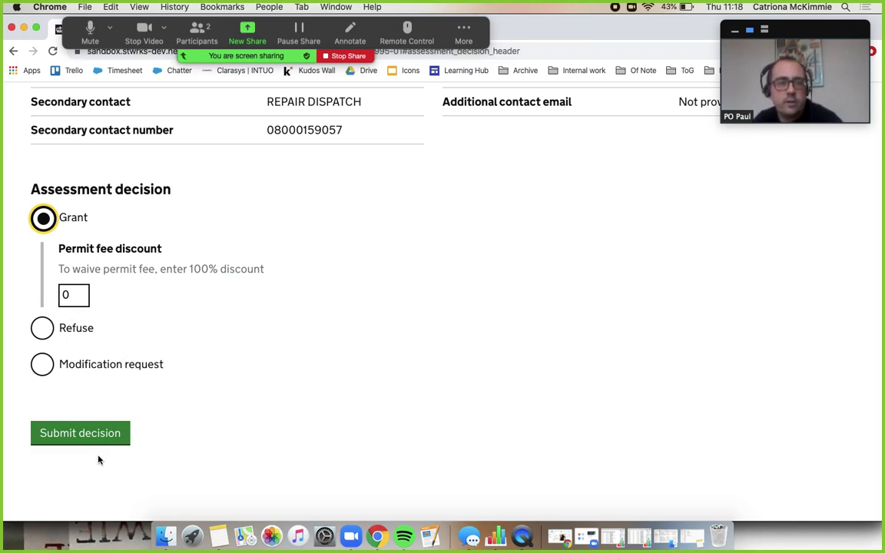
click(88, 433)
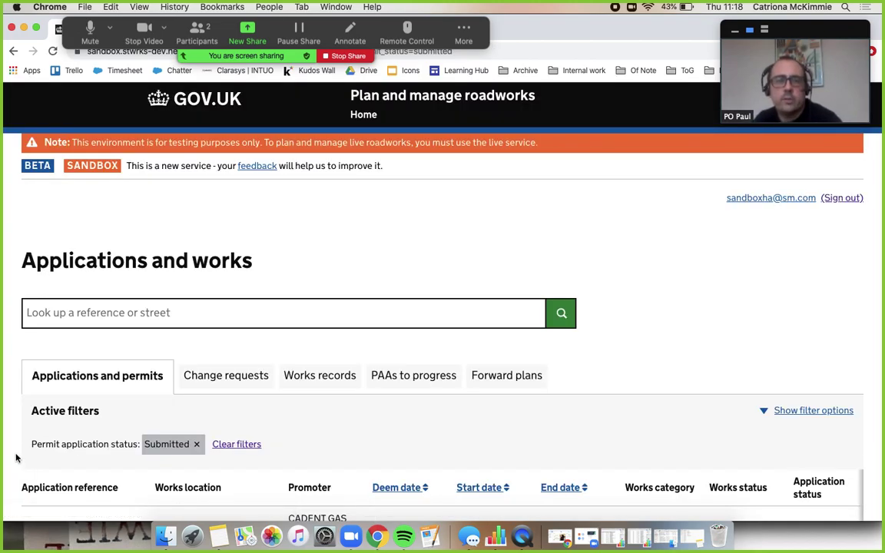
scroll(15, 458, down, 5)
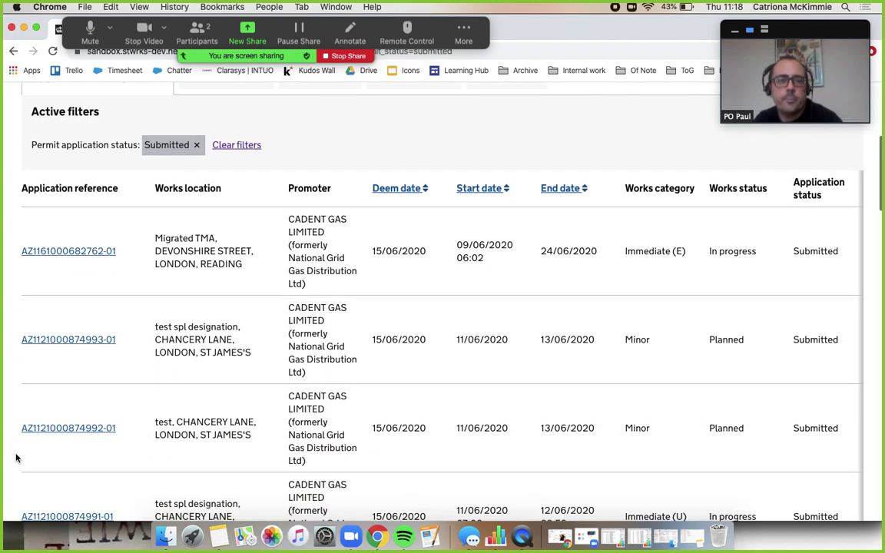
scroll(15, 458, down, 1)
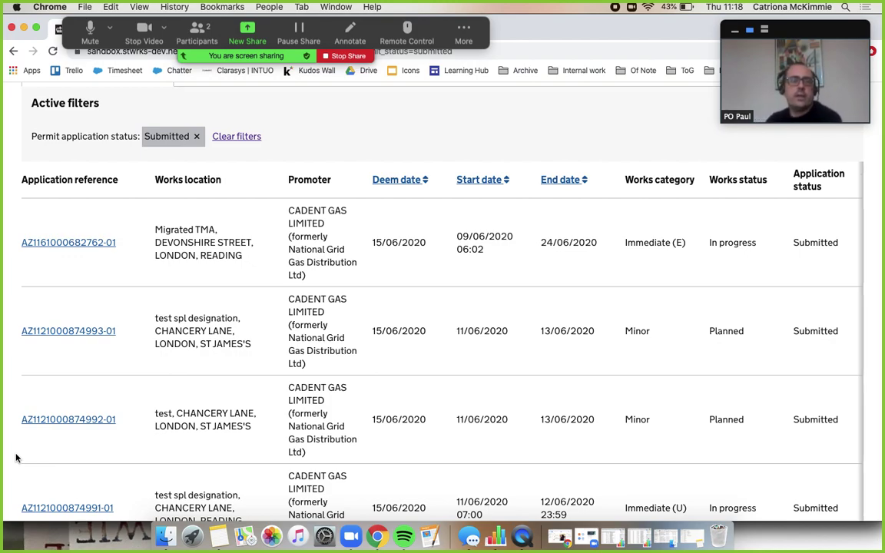
click(245, 136)
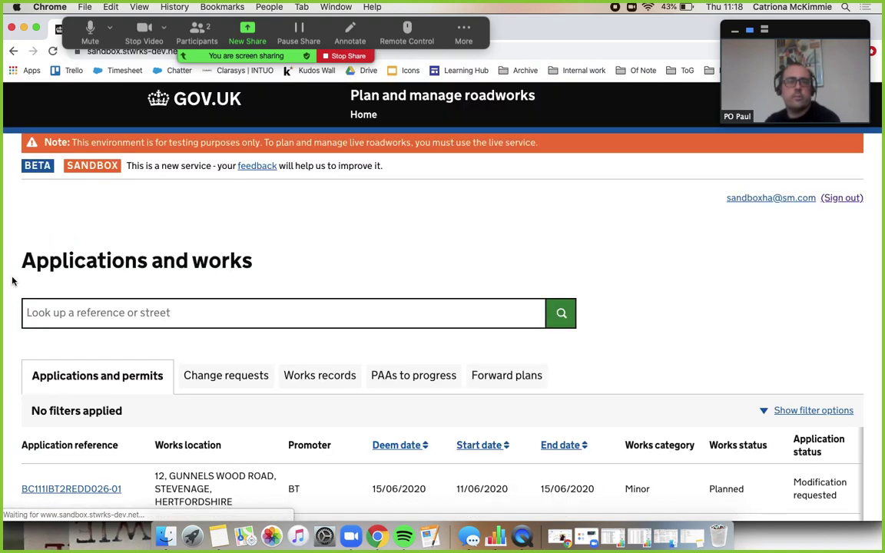
scroll(12, 311, down, 5)
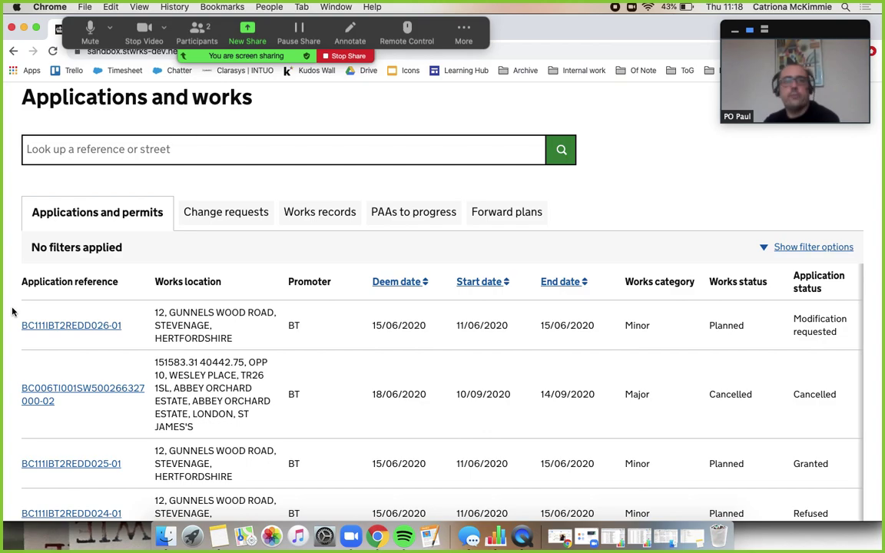
click(813, 246)
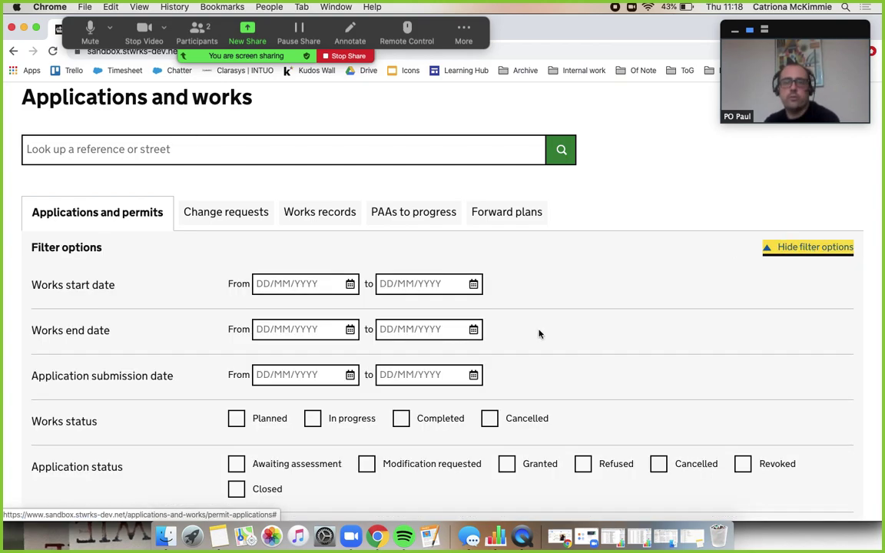
scroll(98, 411, down, 4)
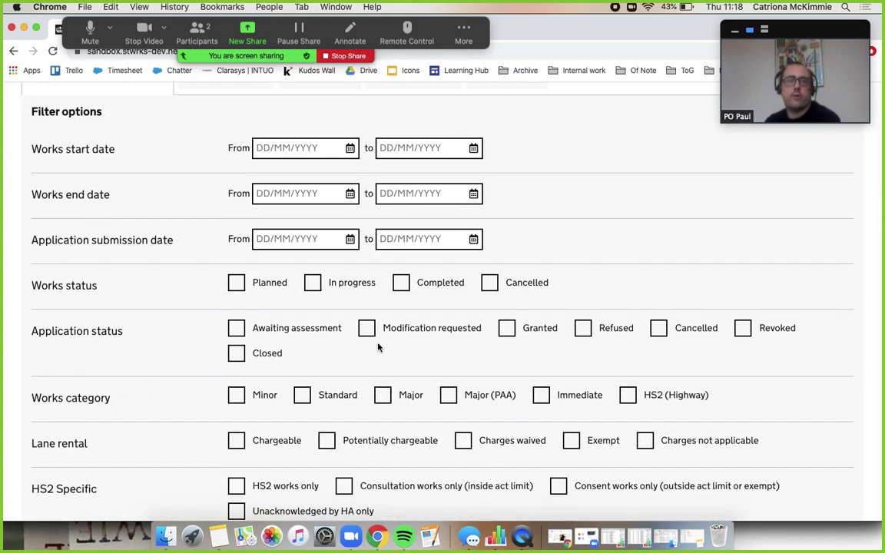
click(292, 331)
scroll(126, 359, down, 6)
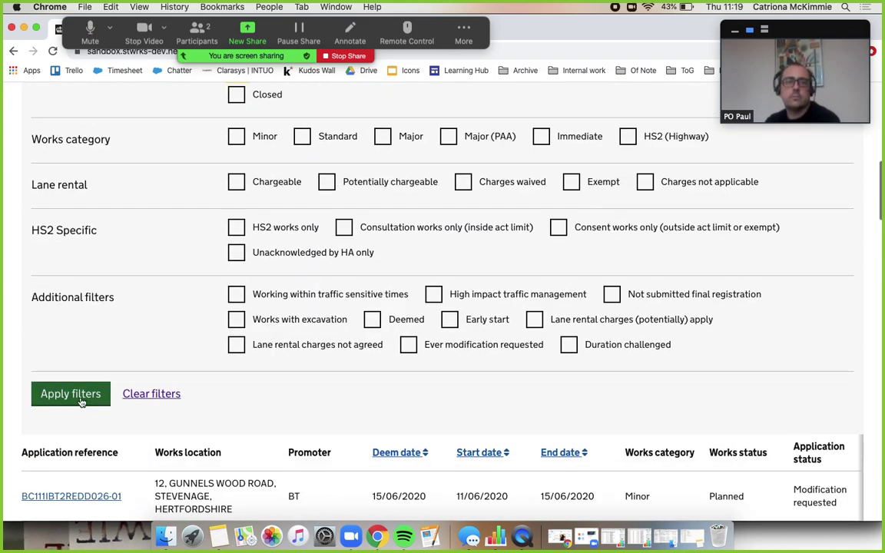
click(71, 394)
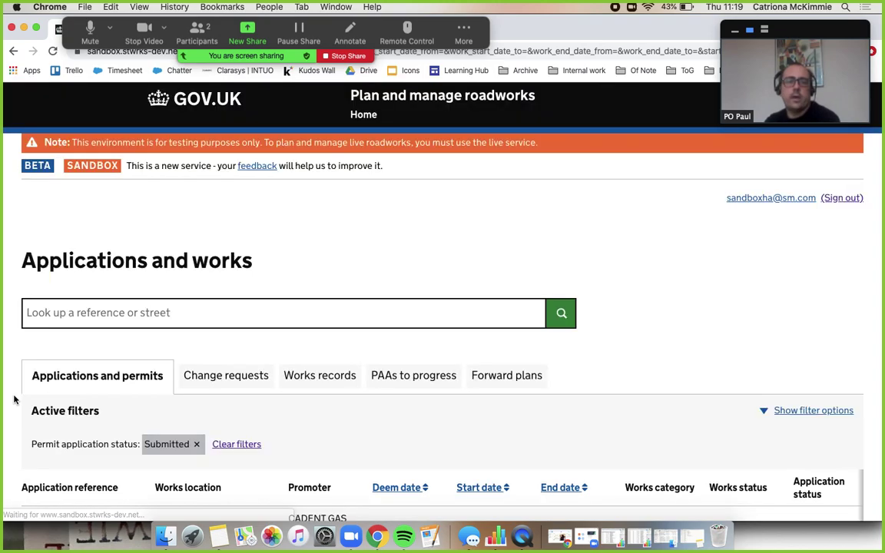
scroll(12, 399, down, 5)
scroll(14, 399, down, 3)
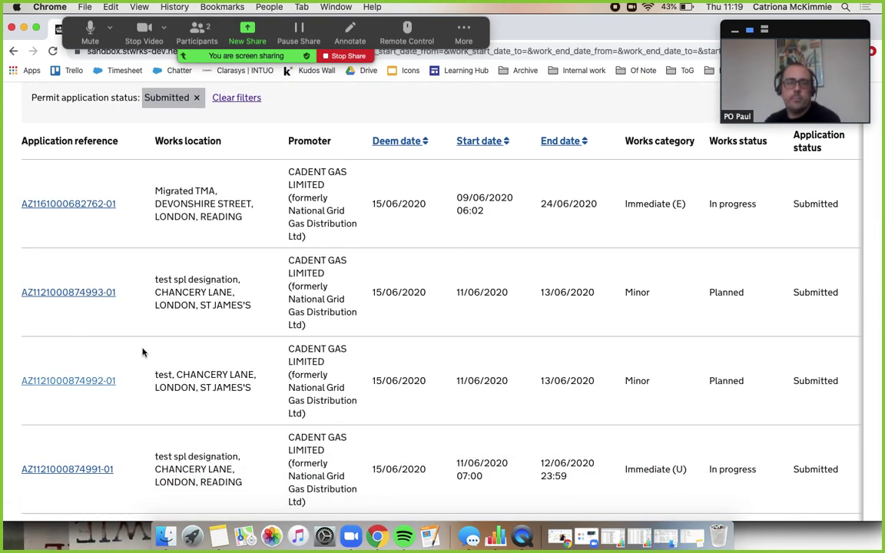
click(68, 205)
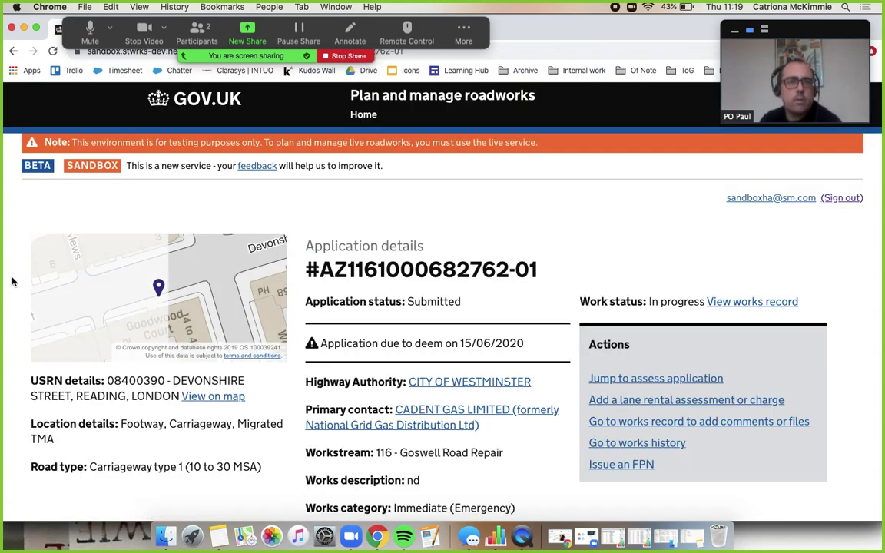
scroll(17, 387, down, 2)
scroll(17, 387, down, 1)
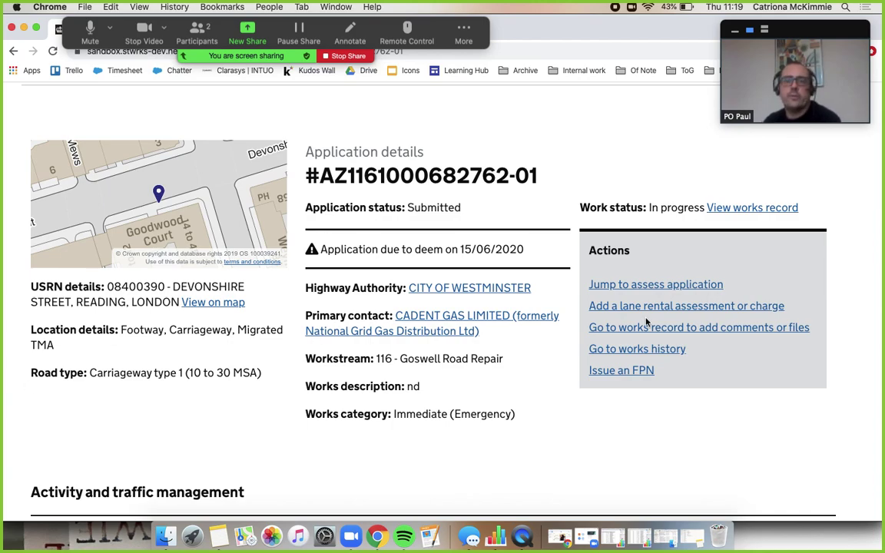
scroll(646, 323, down, 3)
scroll(849, 356, down, 5)
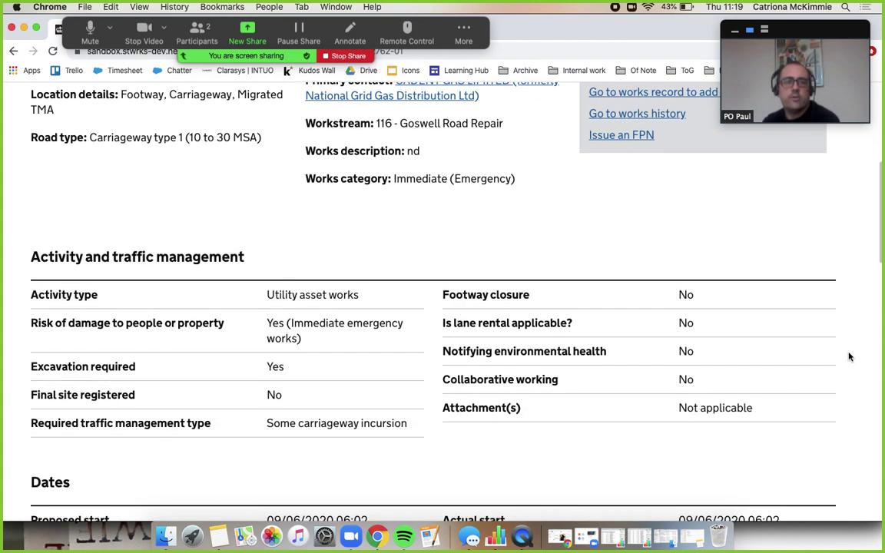
scroll(849, 356, down, 1)
scroll(850, 357, down, 4)
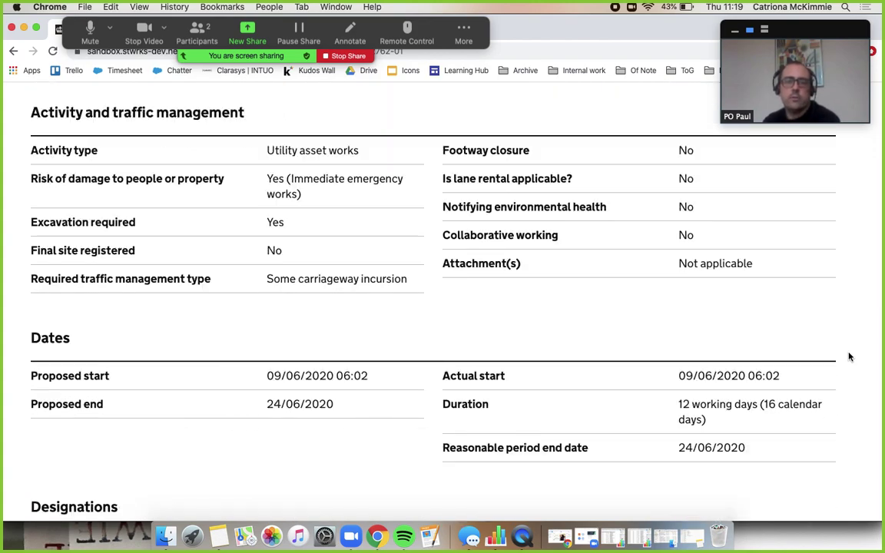
scroll(849, 357, down, 5)
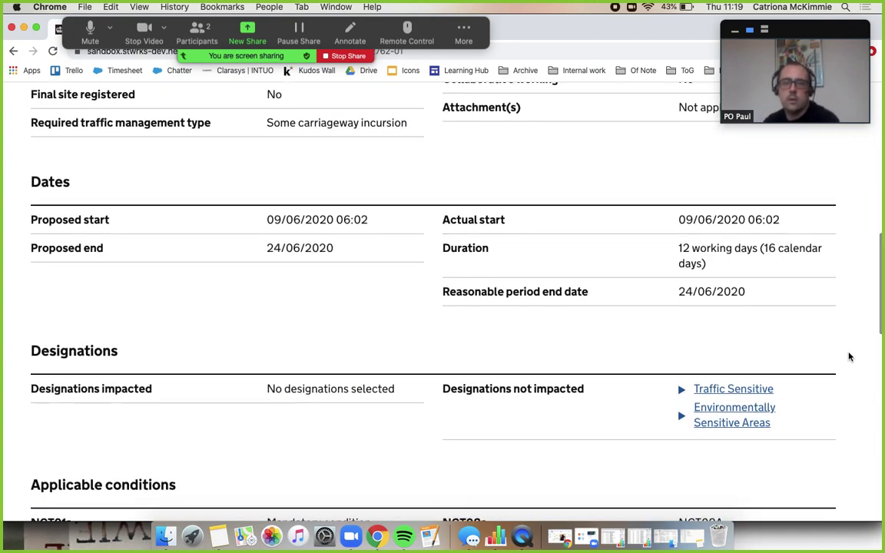
scroll(849, 356, down, 5)
scroll(849, 357, down, 5)
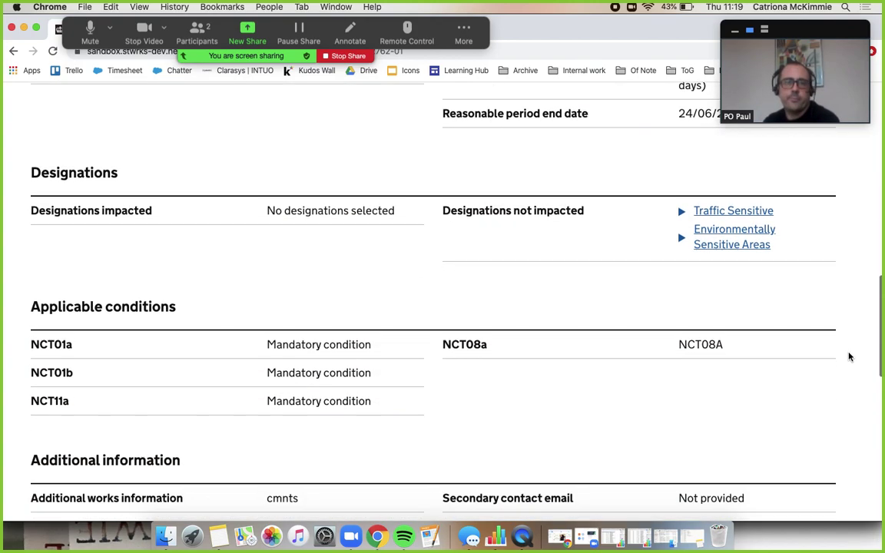
scroll(849, 356, down, 7)
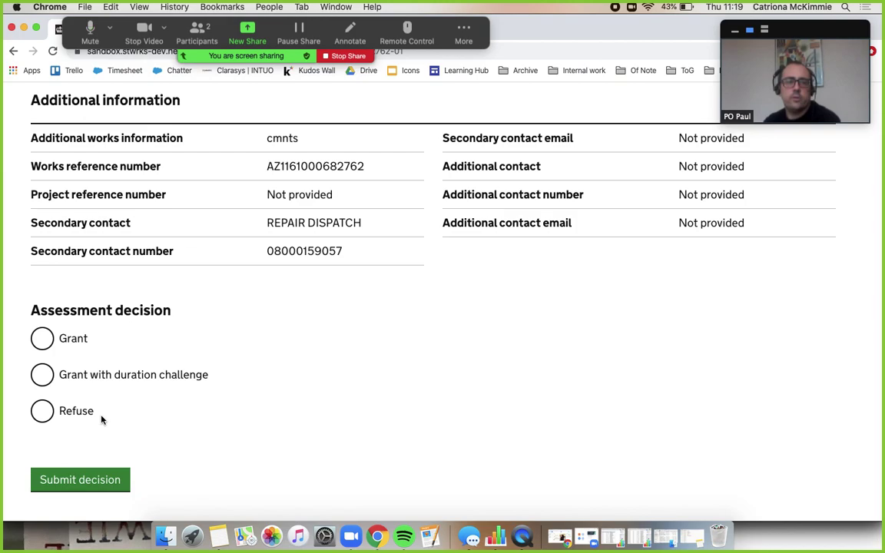
Choose Refuse with reason RC12 - TM Not Received and details 'Please submit TM plan'
click(45, 415)
scroll(25, 469, down, 4)
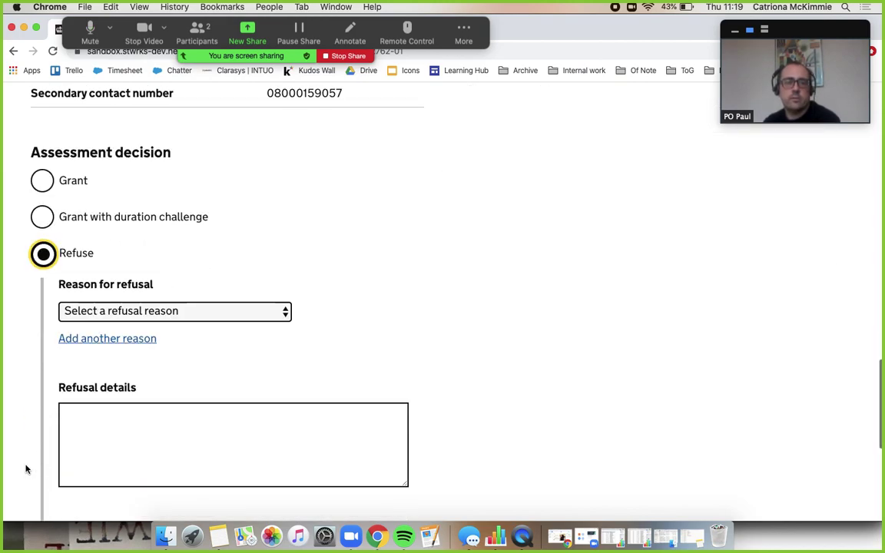
click(185, 305)
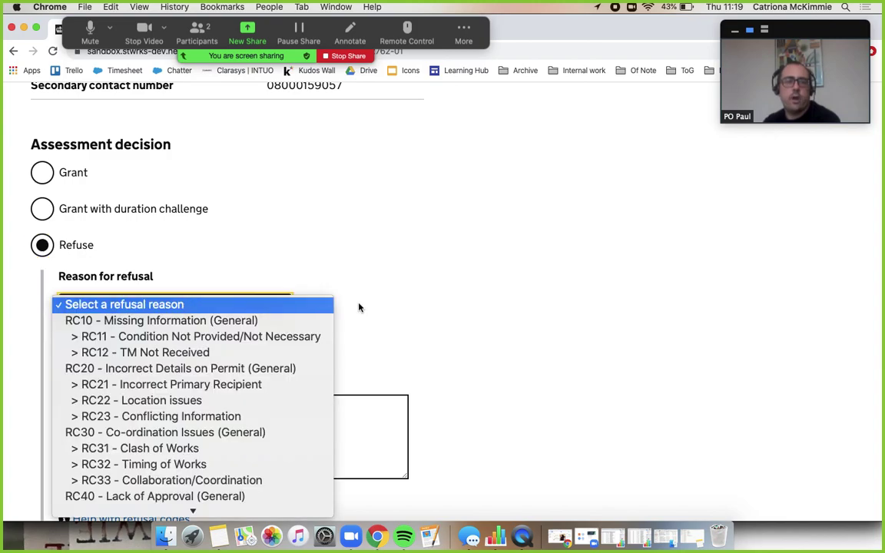
click(295, 353)
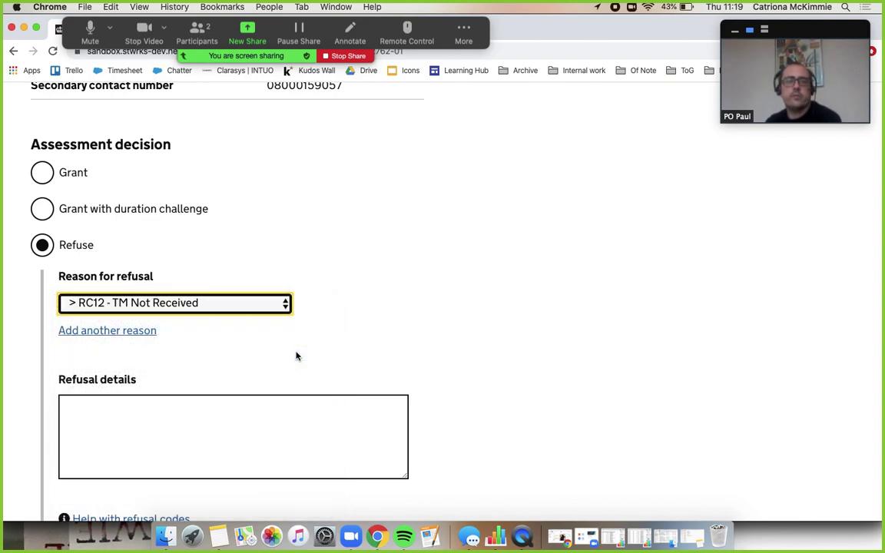
scroll(536, 325, down, 3)
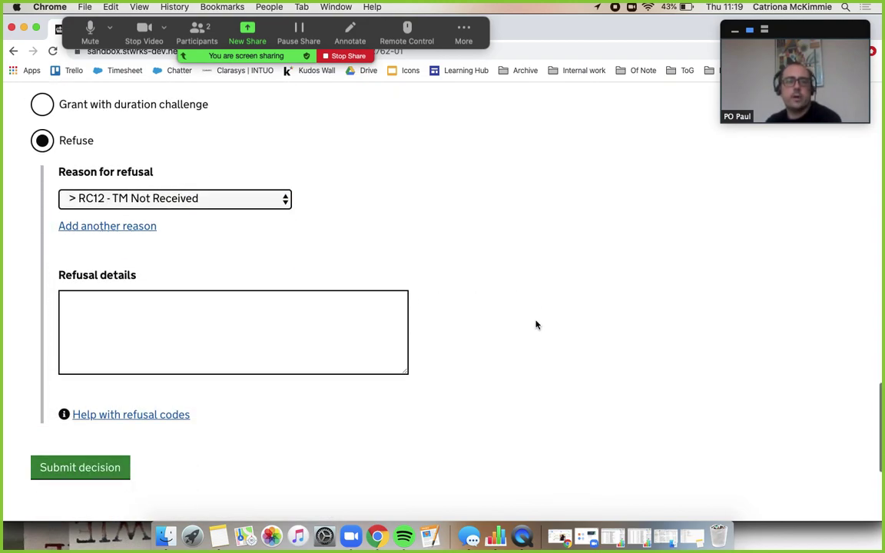
click(273, 334)
text(P)
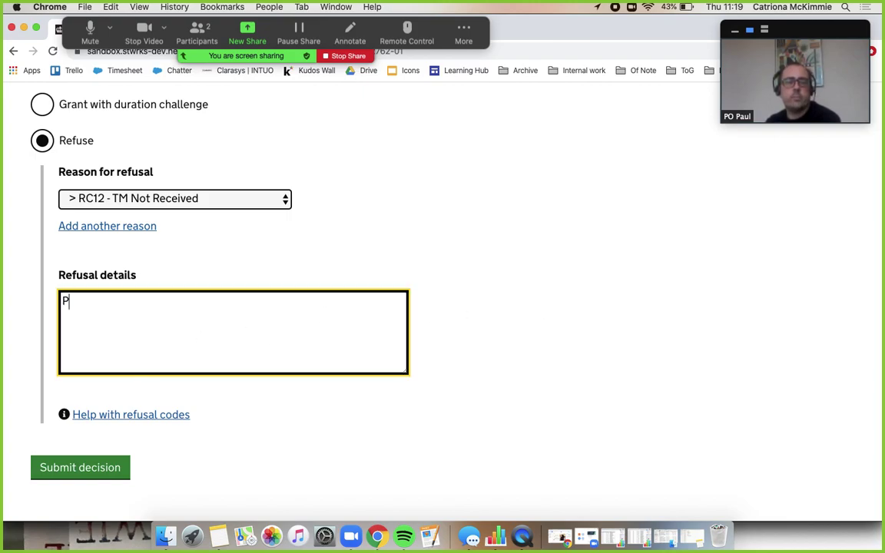
text(lease submi)
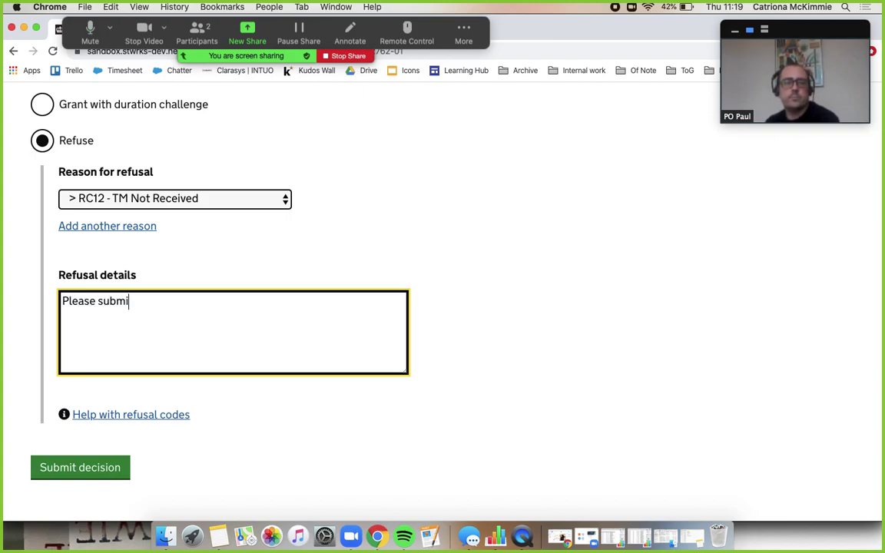
text(t TM plan)
click(273, 484)
scroll(276, 478, down, 3)
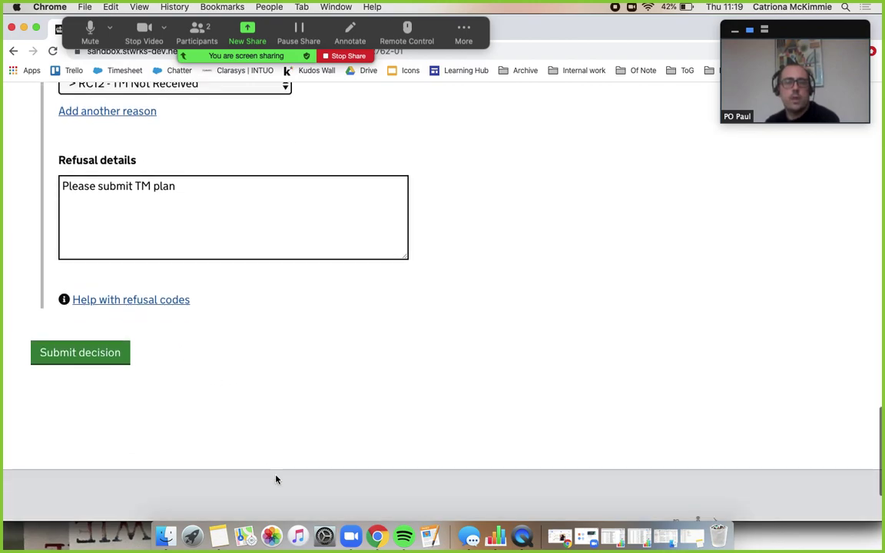
click(80, 352)
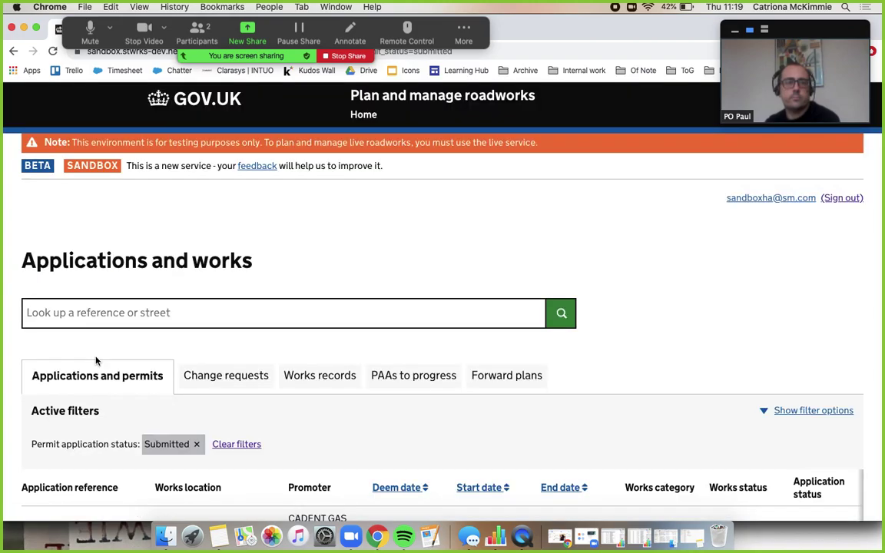
scroll(24, 407, down, 5)
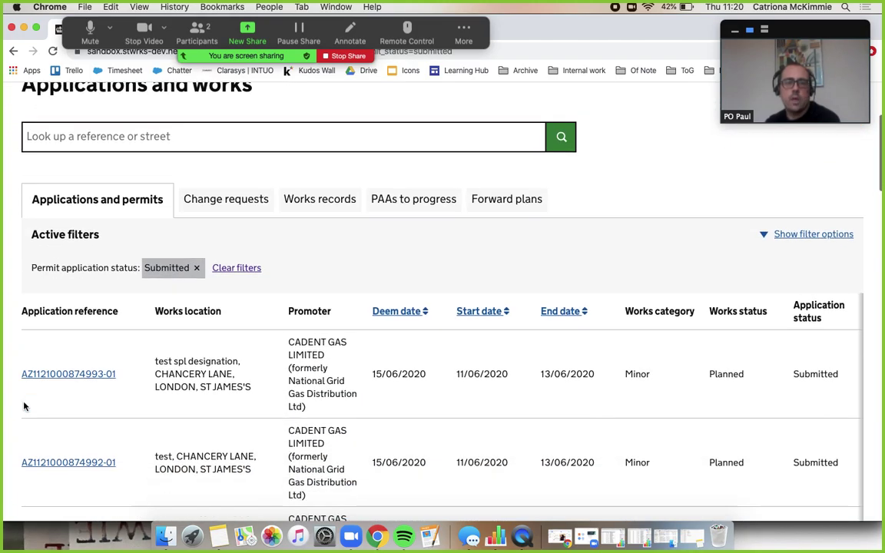
scroll(24, 406, down, 1)
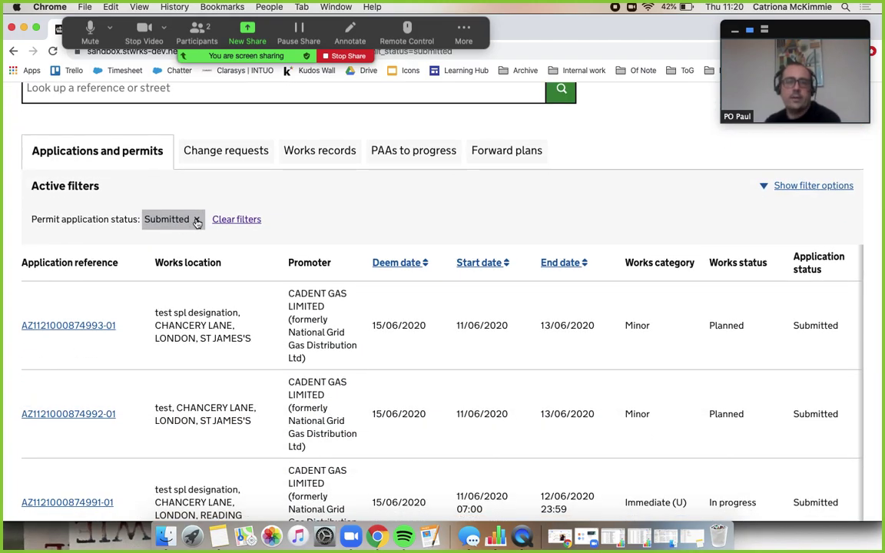
Clear the list filters and reapply the Awaiting assessment filter
click(234, 220)
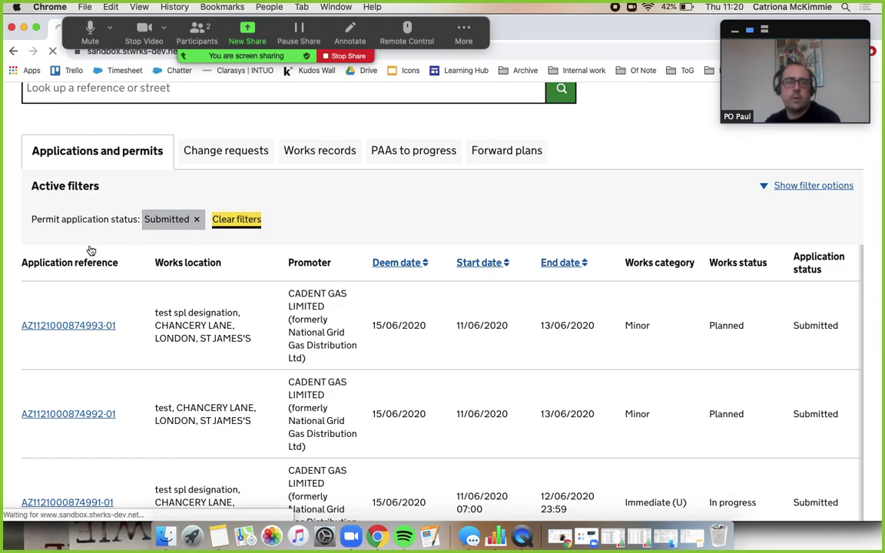
scroll(39, 310, down, 3)
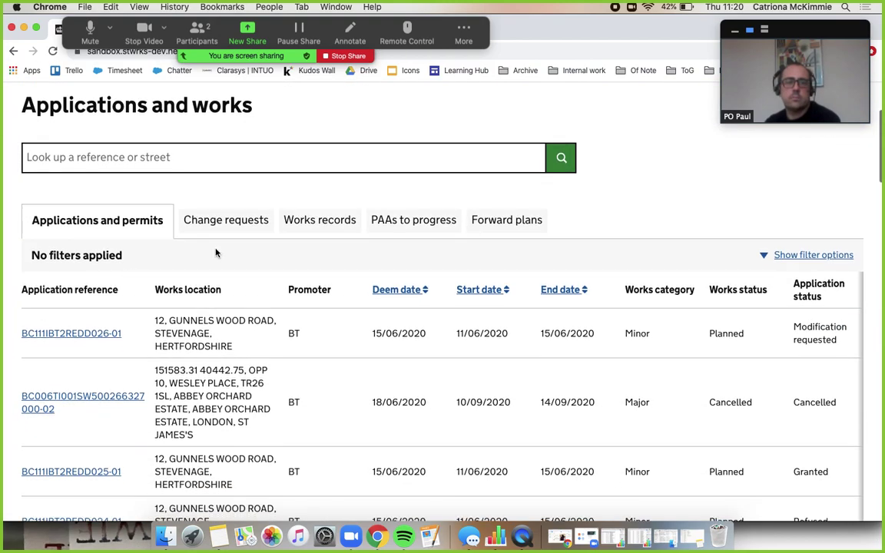
click(844, 258)
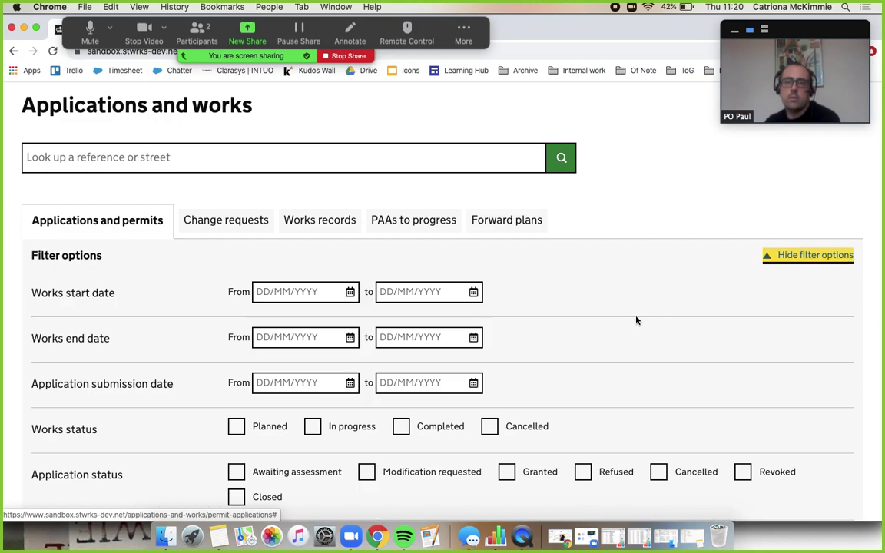
scroll(636, 318, down, 3)
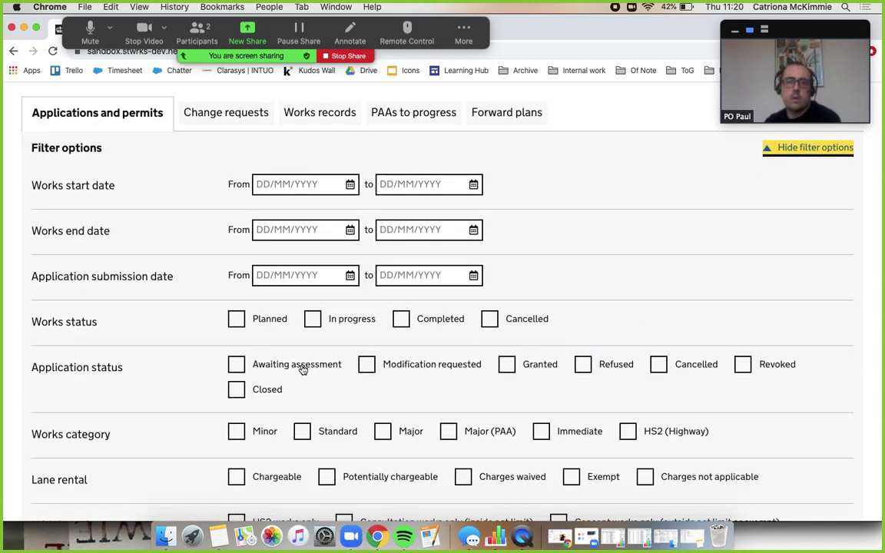
click(299, 365)
scroll(302, 369, down, 5)
scroll(301, 369, down, 2)
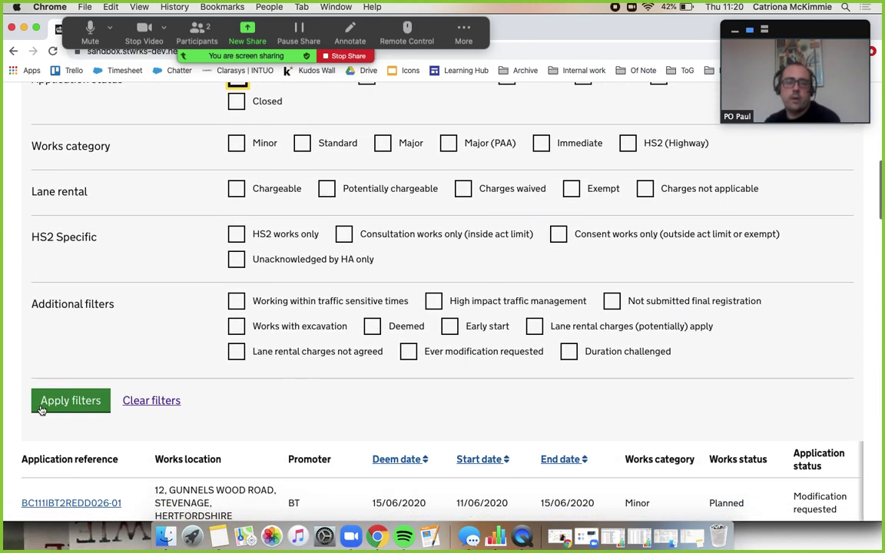
click(38, 405)
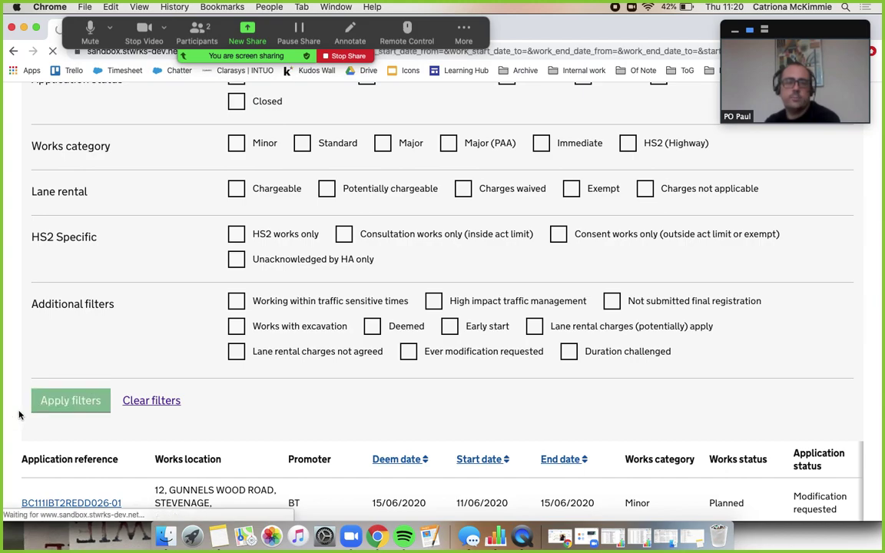
scroll(18, 415, down, 5)
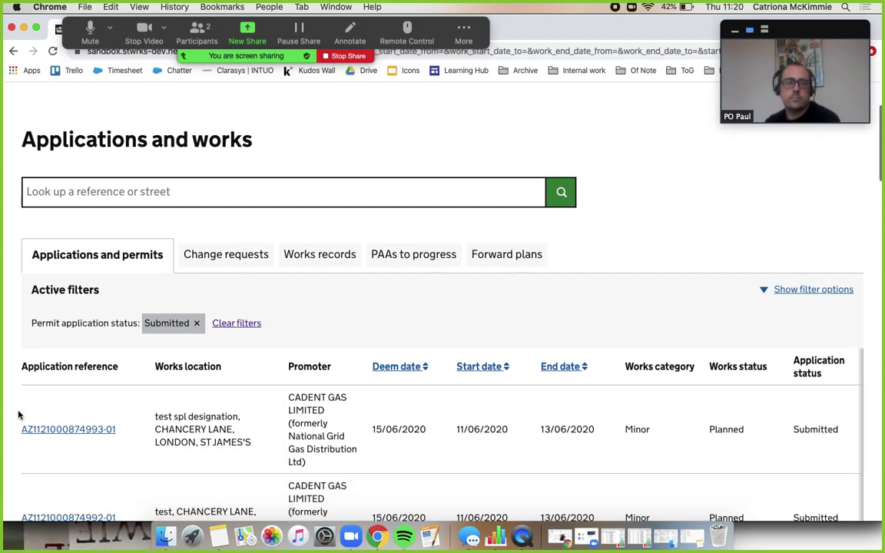
scroll(18, 415, down, 3)
click(21, 415)
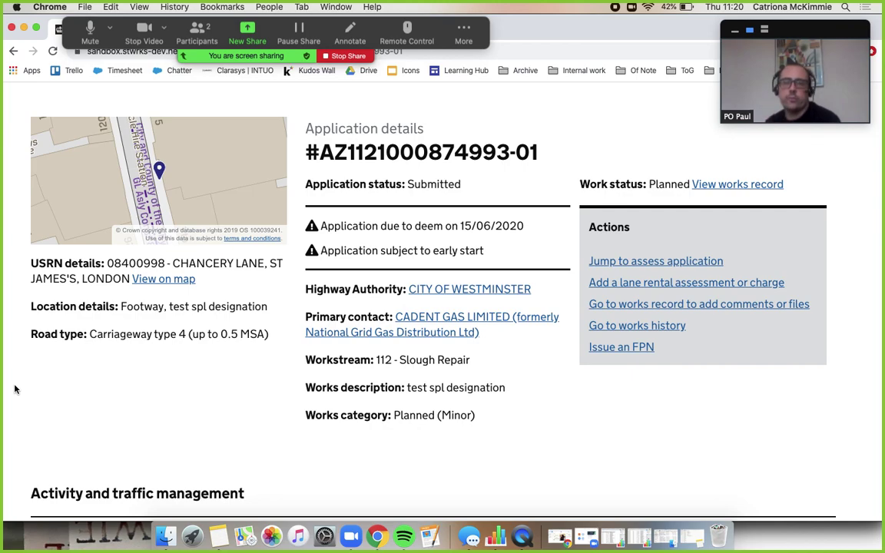
click(688, 263)
scroll(345, 345, up, 3)
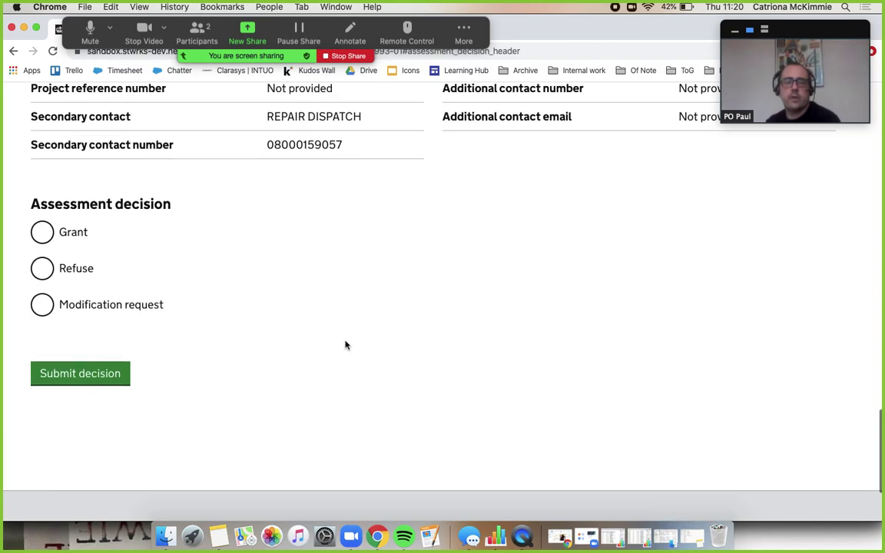
click(126, 306)
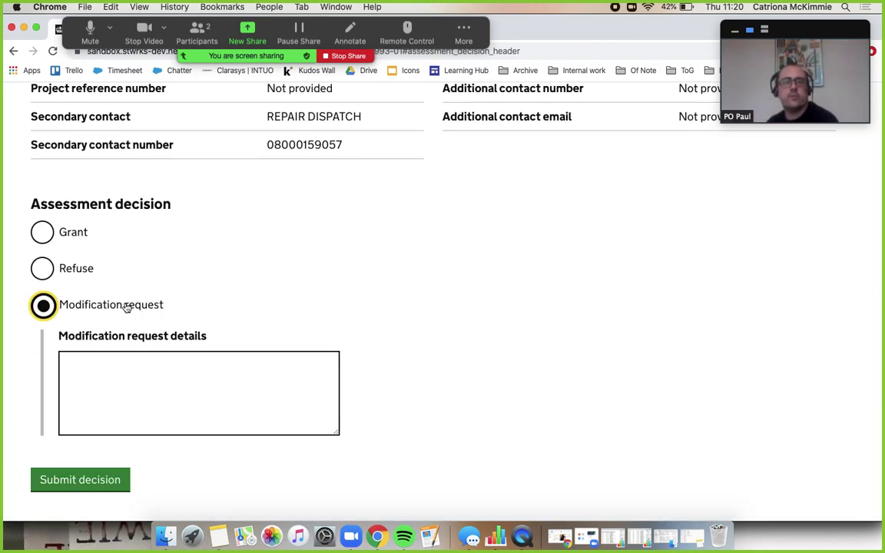
click(160, 384)
scroll(494, 390, down, 1)
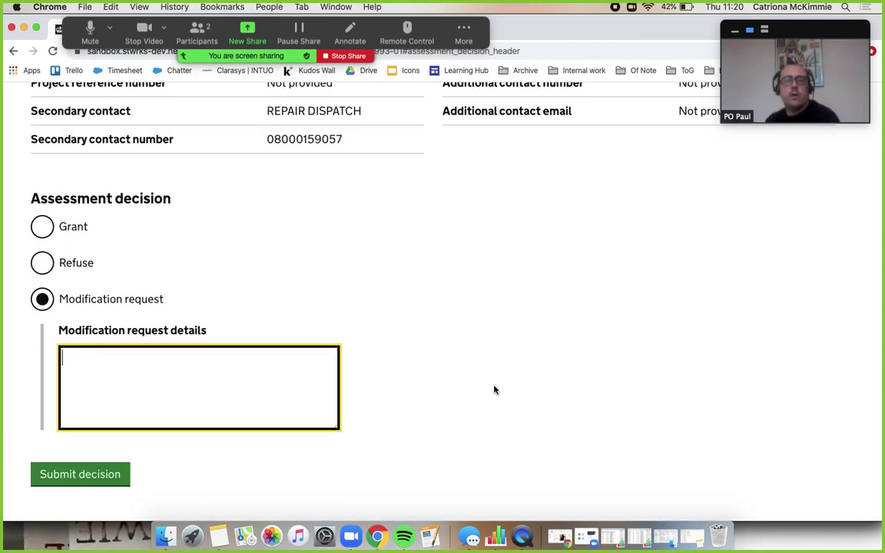
scroll(494, 390, down, 1)
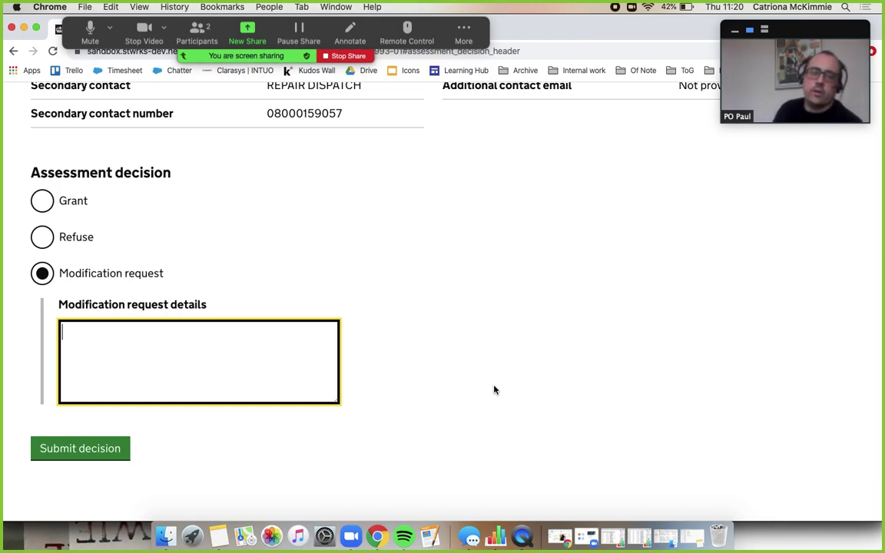
text(Add con)
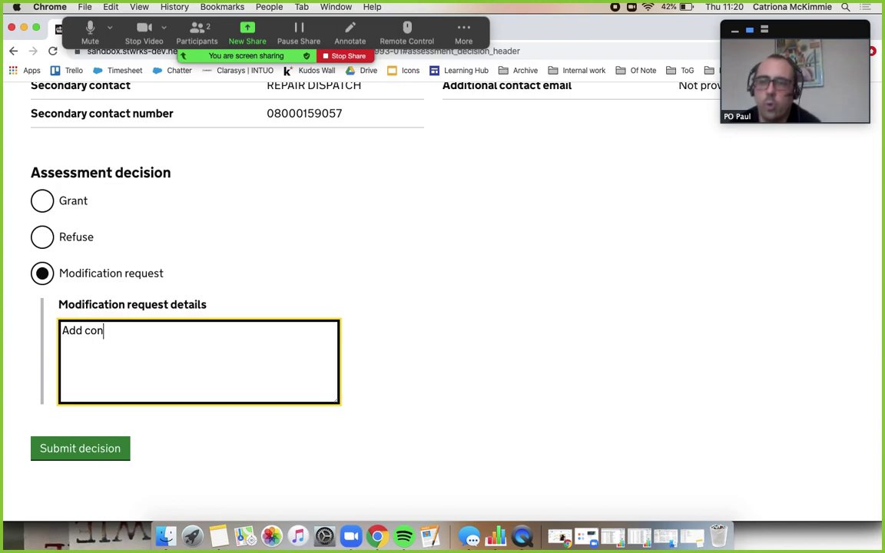
text(dition 4a)
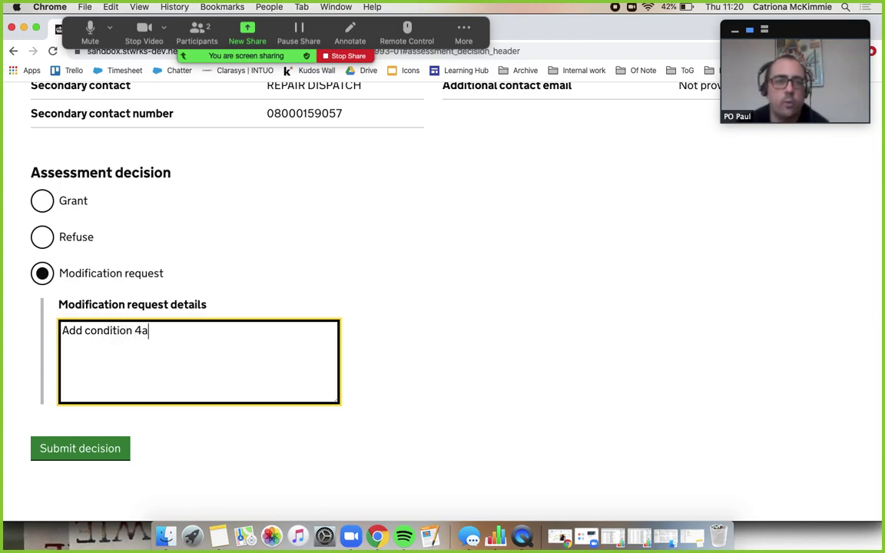
text( please)
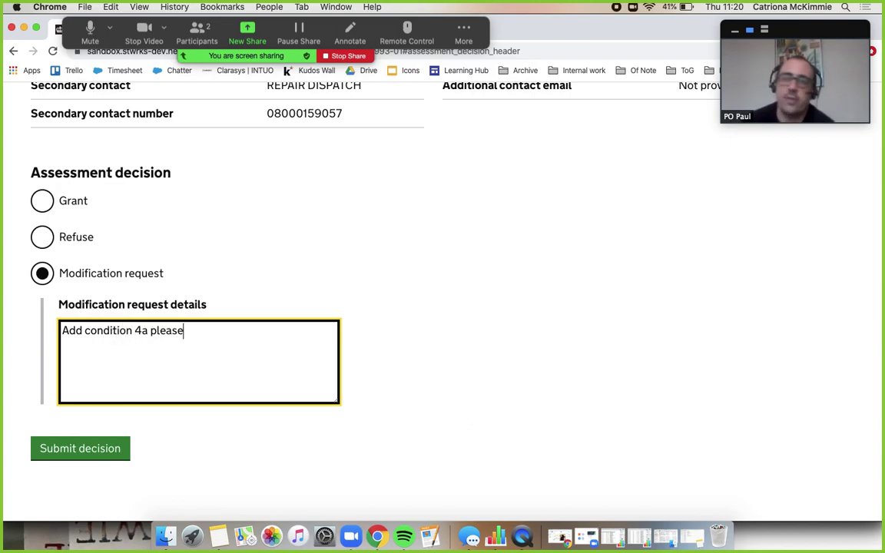
click(69, 458)
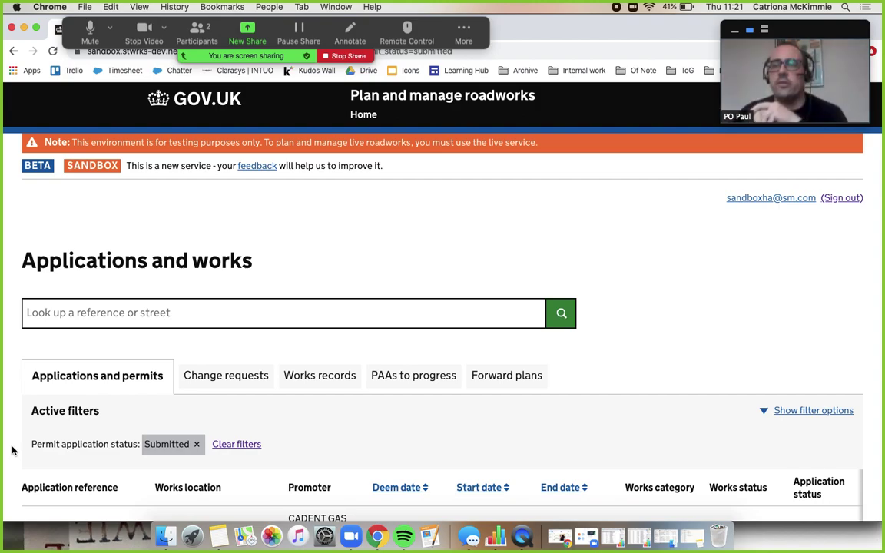
scroll(12, 451, down, 3)
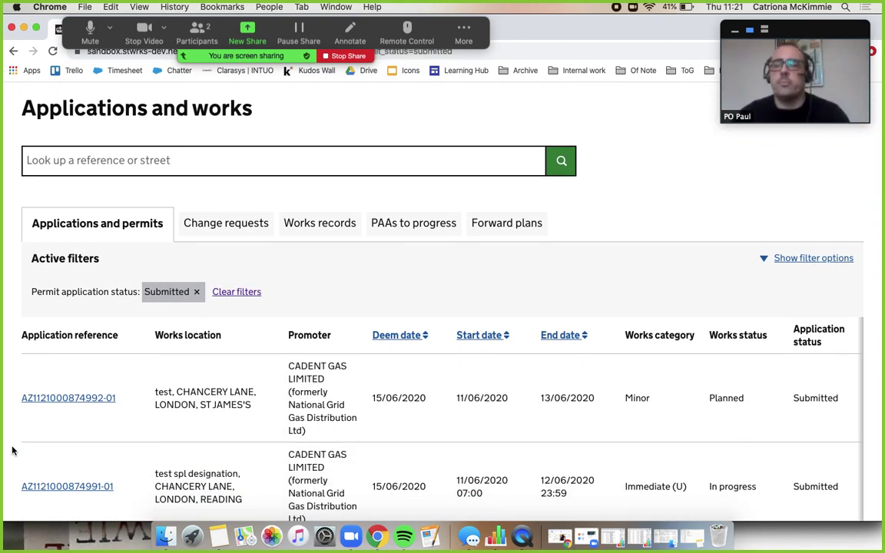
scroll(13, 451, down, 1)
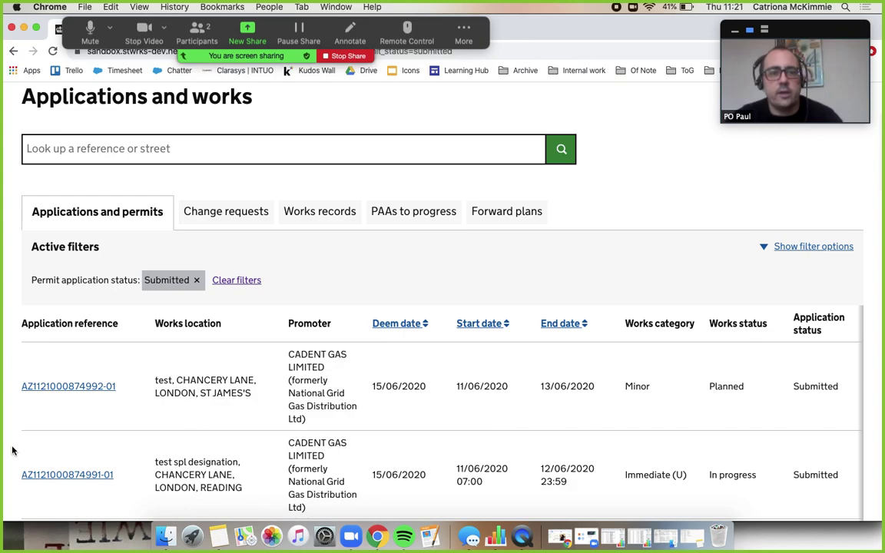